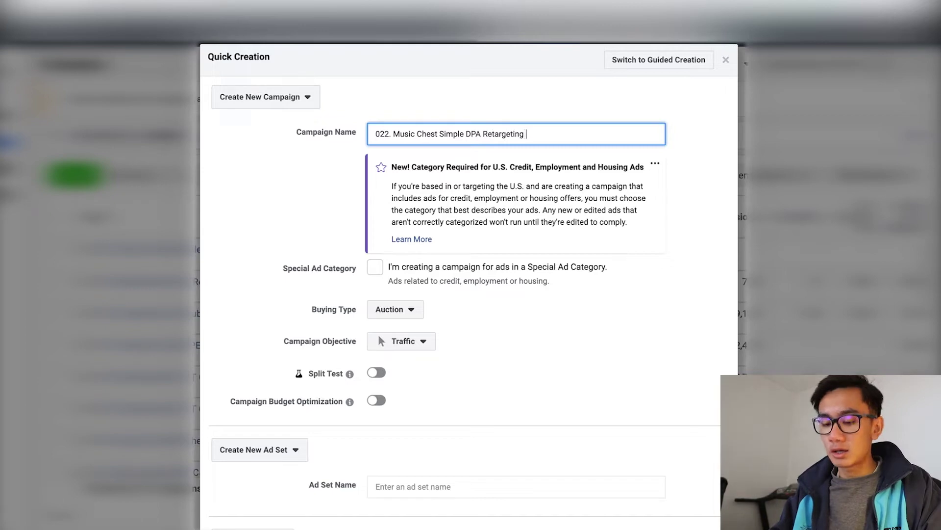
Finish the campaign name and set the campaign objective to Conversions.
text(n)
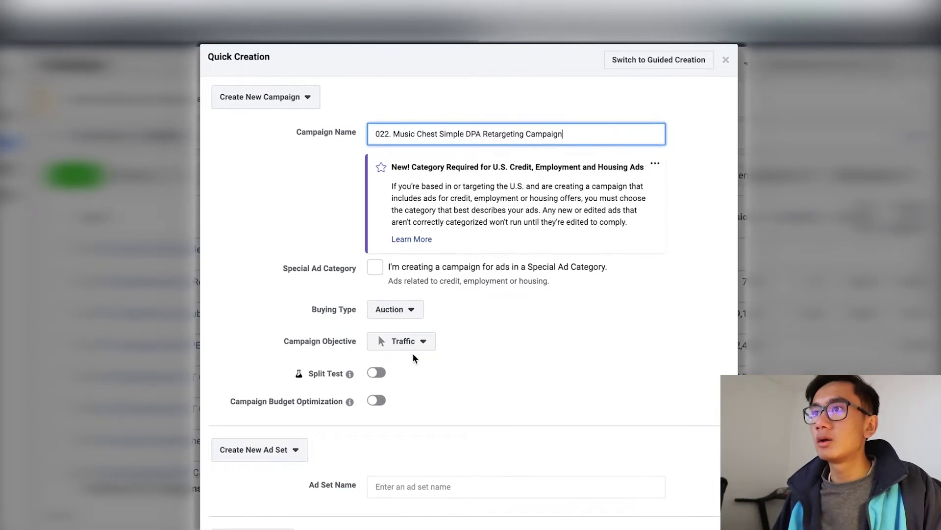
click(402, 340)
click(416, 286)
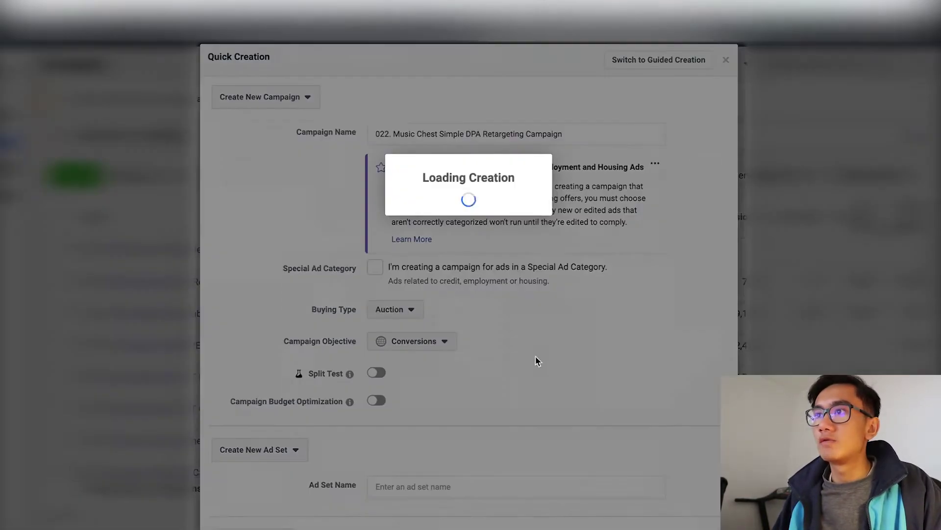
Name both the ad set and the ad '001.' and save the campaign as a draft.
scroll(541, 361, down, 2)
scroll(541, 361, down, 2)
click(455, 401)
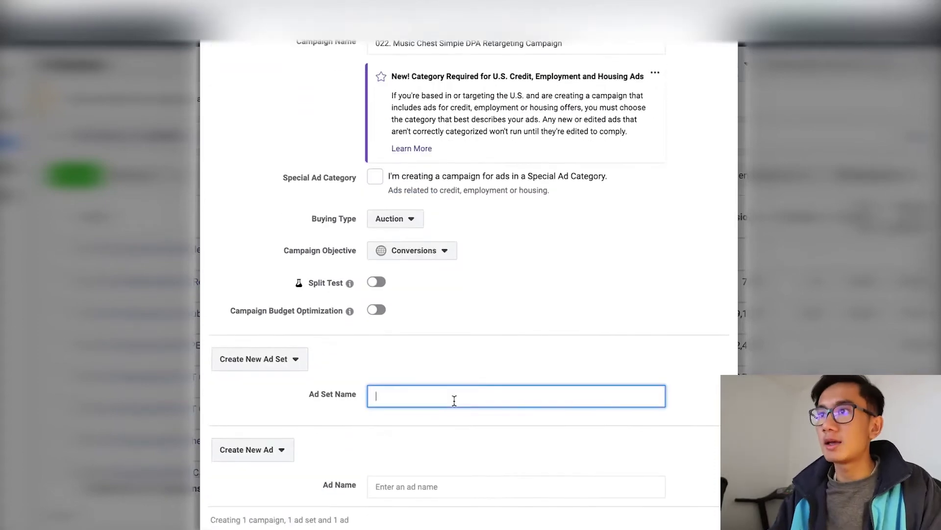
scroll(436, 449, down, 1)
click(436, 450)
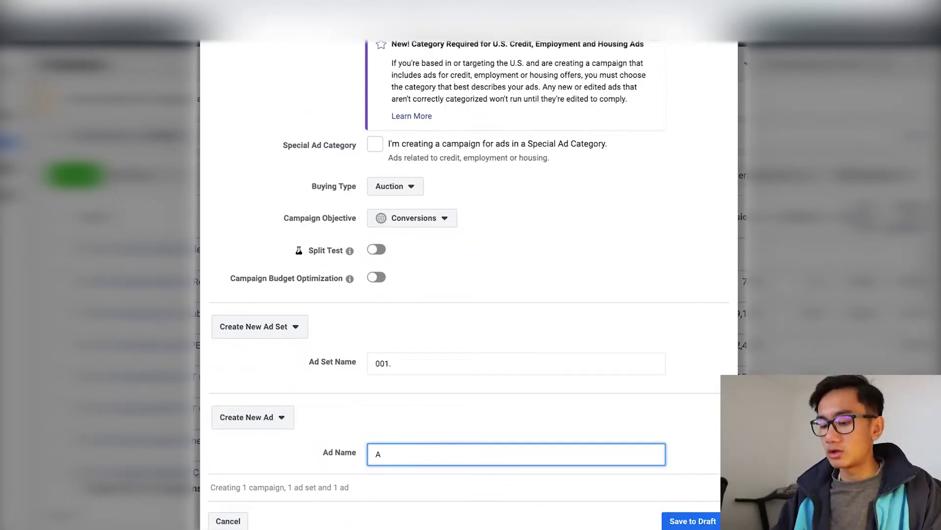
click(706, 522)
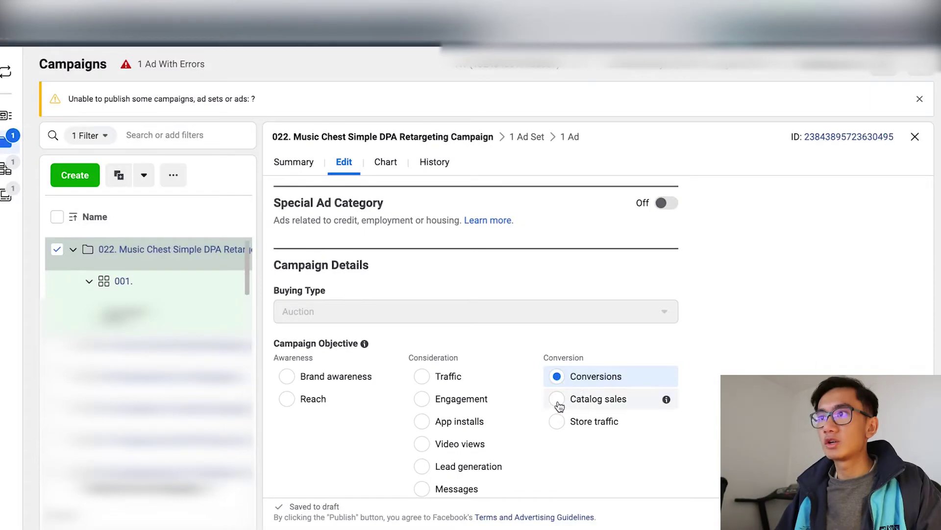
Switch the campaign objective to Catalog sales, confirm the change, and open ad set 001.
click(558, 400)
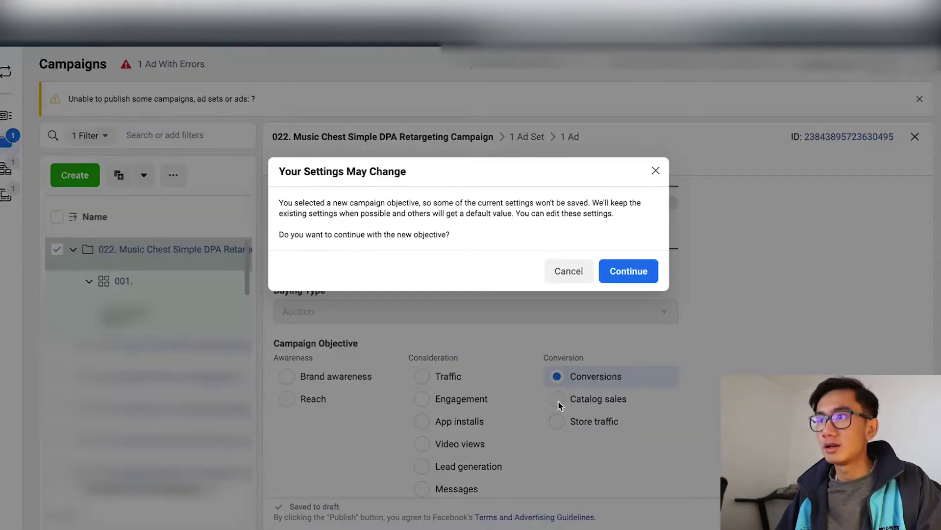
click(640, 272)
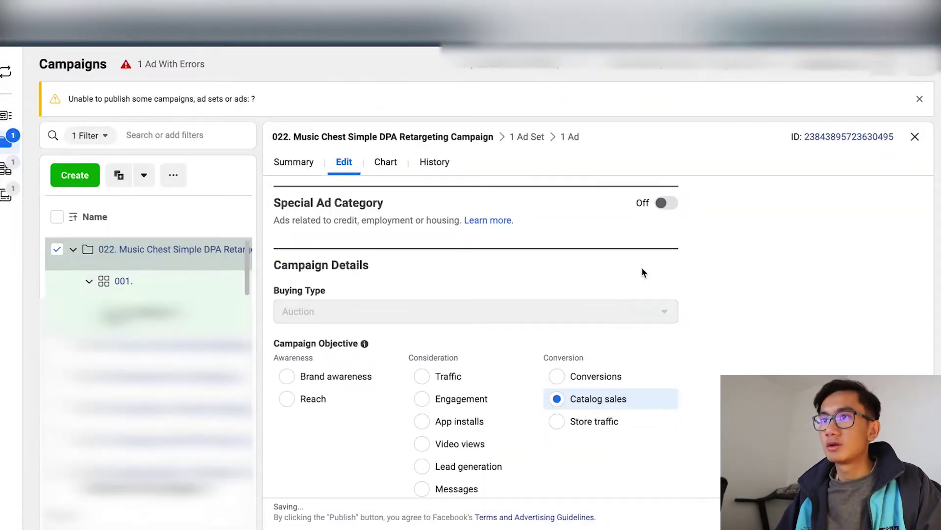
scroll(613, 417, down, 1)
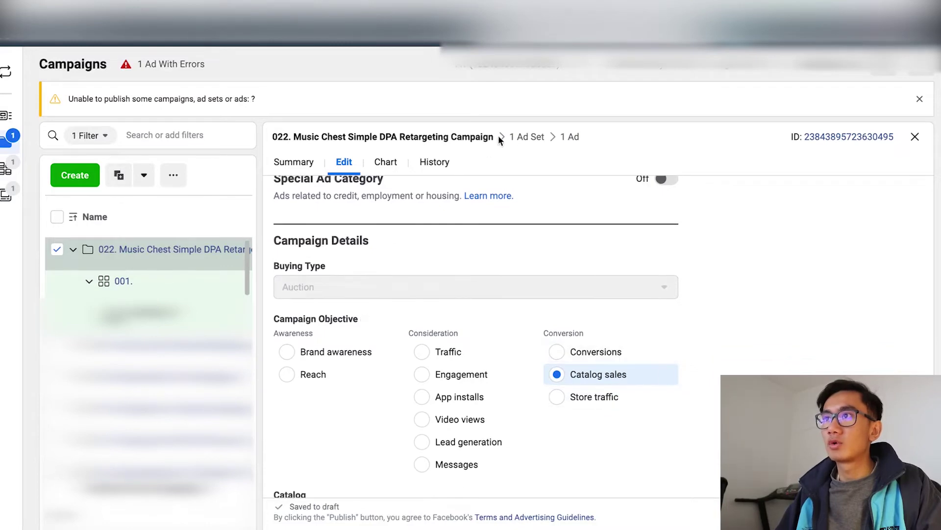
click(534, 137)
Set the ad set's conversion window to 7 days click or 1 day view.
scroll(534, 340, down, 1)
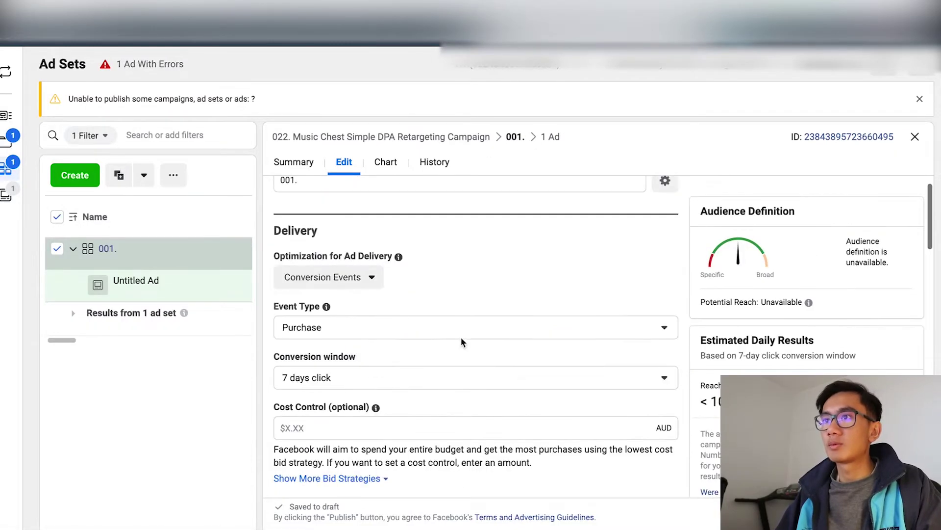
click(462, 378)
scroll(410, 466, down, 3)
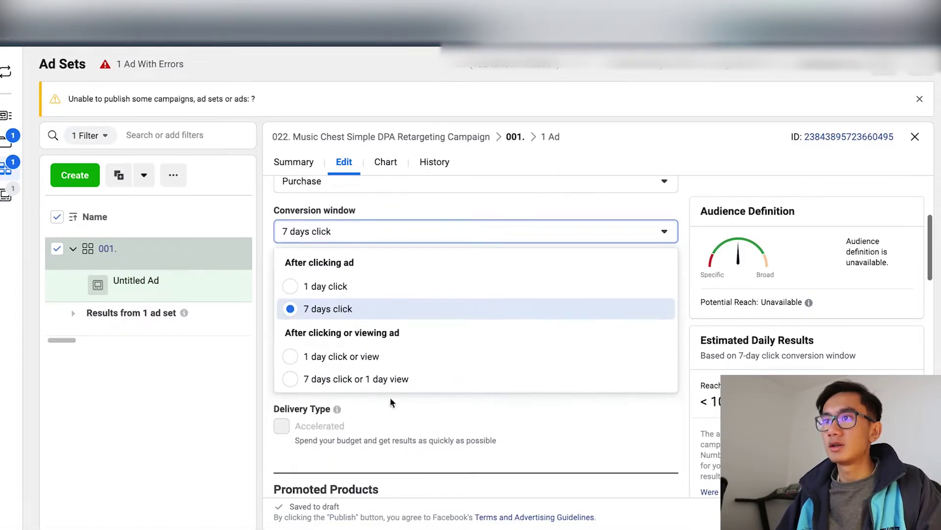
click(386, 379)
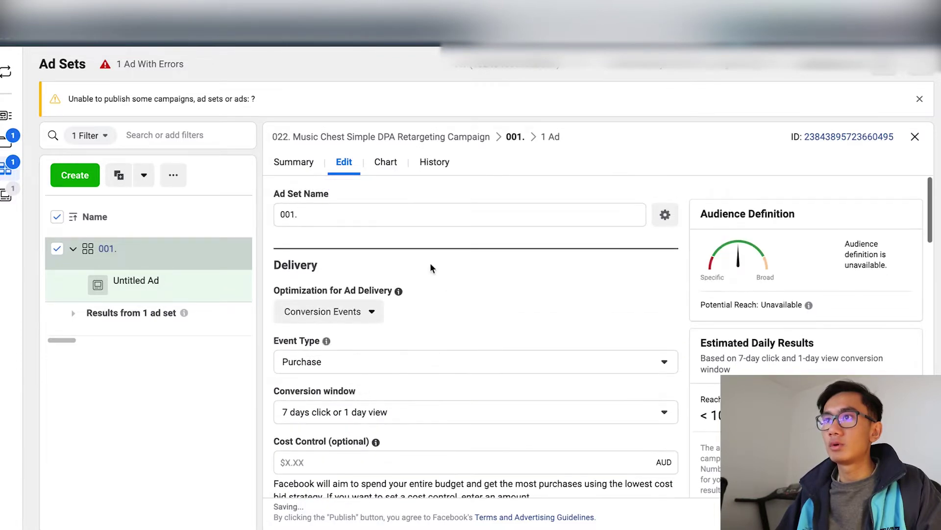
Target 14-day viewers or cart-adders who didn't purchase and rename the ad set '001. VC no PUR (14 Days)'.
scroll(482, 373, down, 7)
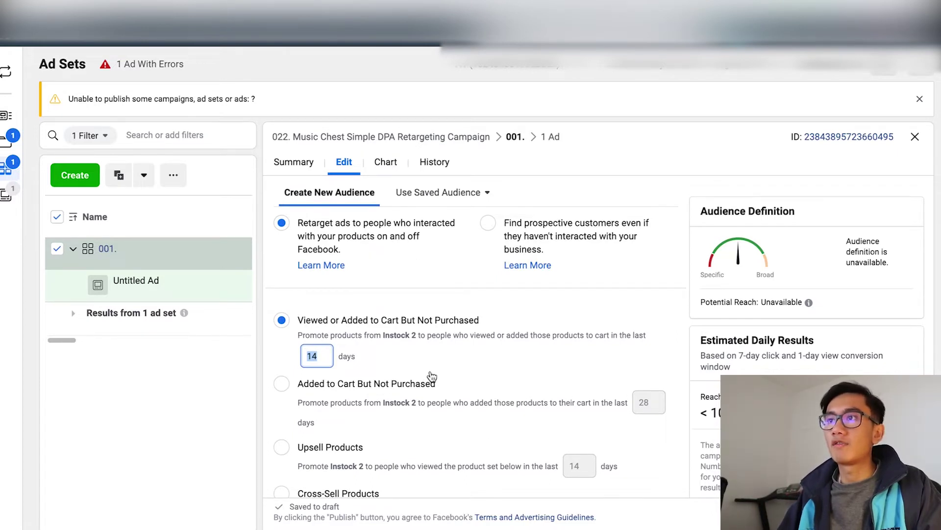
scroll(431, 376, down, 1)
click(330, 287)
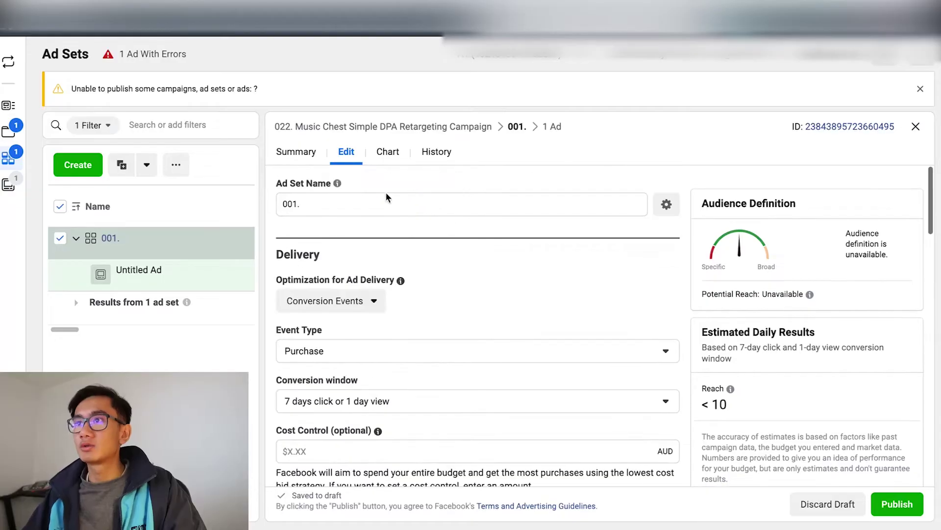
click(382, 204)
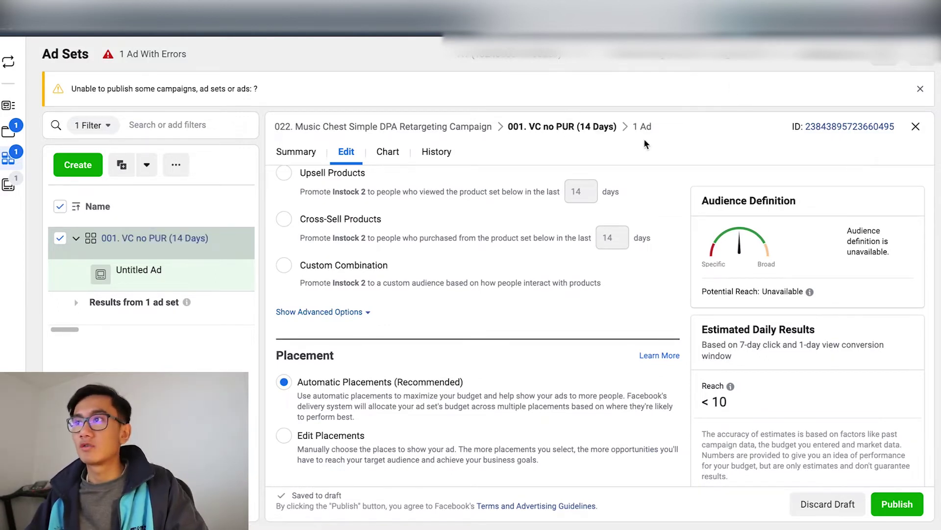
click(641, 126)
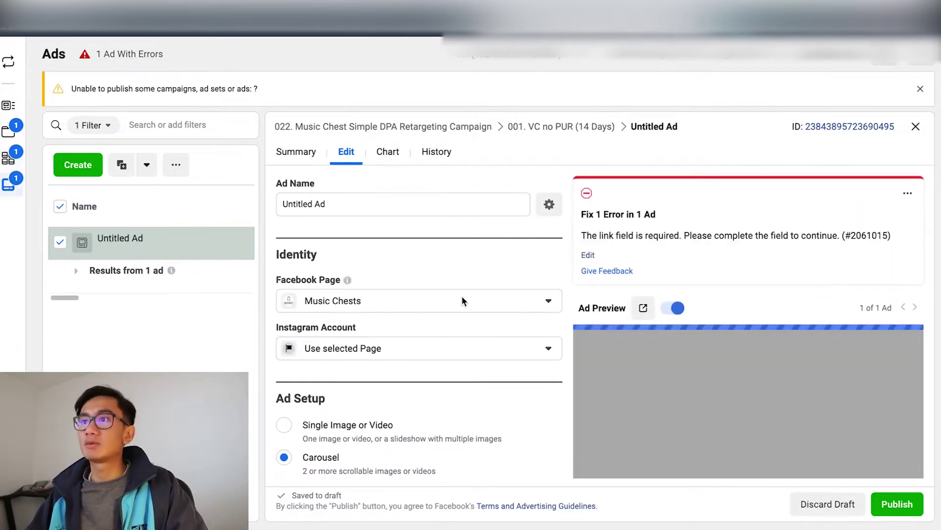
Link the brand's Instagram account to the new ad.
click(436, 348)
click(425, 405)
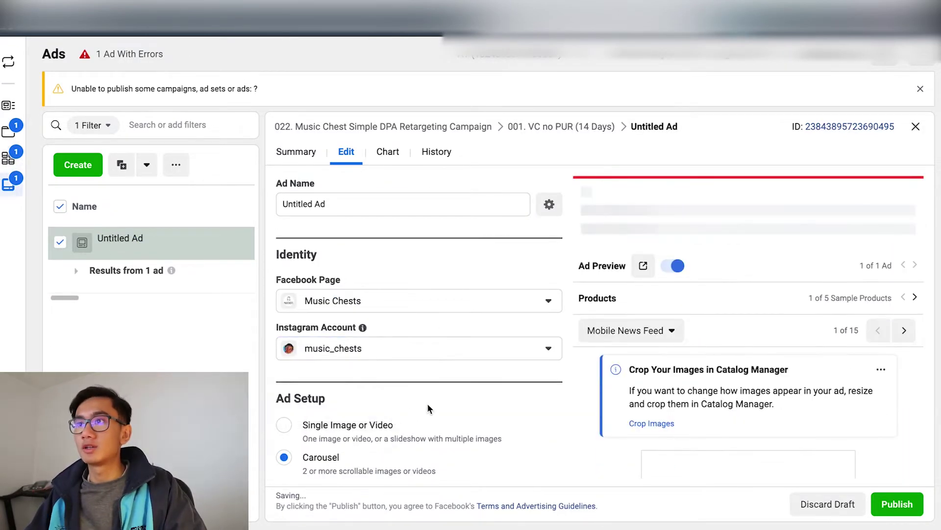
scroll(427, 409, down, 3)
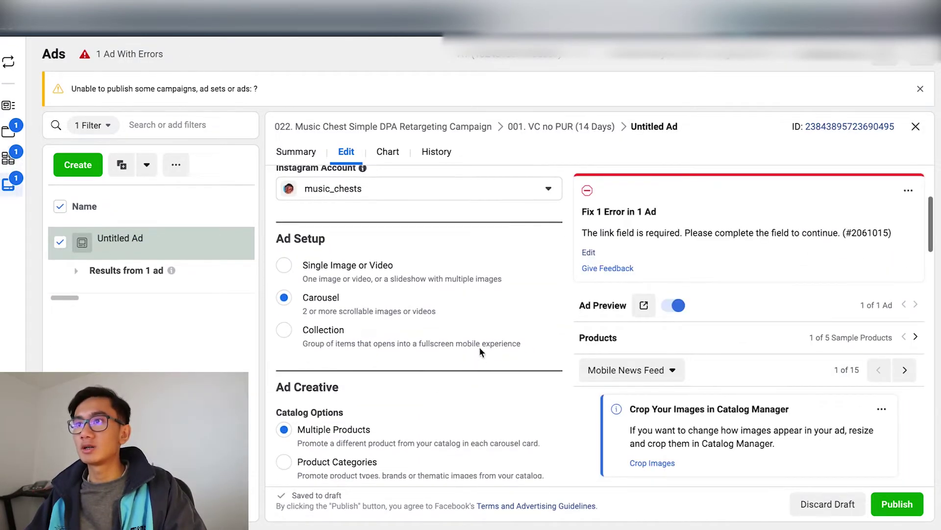
scroll(479, 357, down, 7)
scroll(424, 346, down, 5)
scroll(461, 314, up, 3)
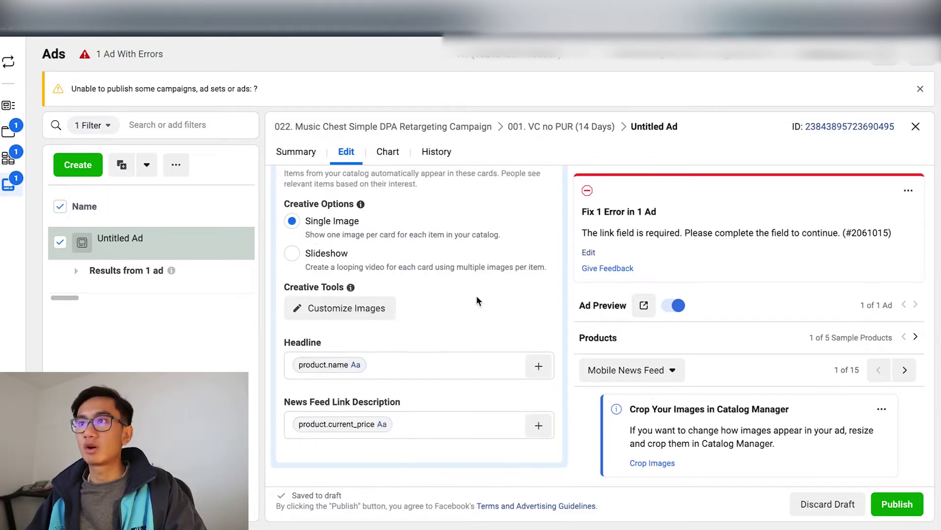
Bring up ad 001. from the older '012. Music Chest DPA Campaign - Retargeting V3' to reuse its copy.
scroll(478, 300, down, 3)
scroll(372, 324, down, 1)
scroll(396, 347, down, 4)
scroll(760, 365, down, 5)
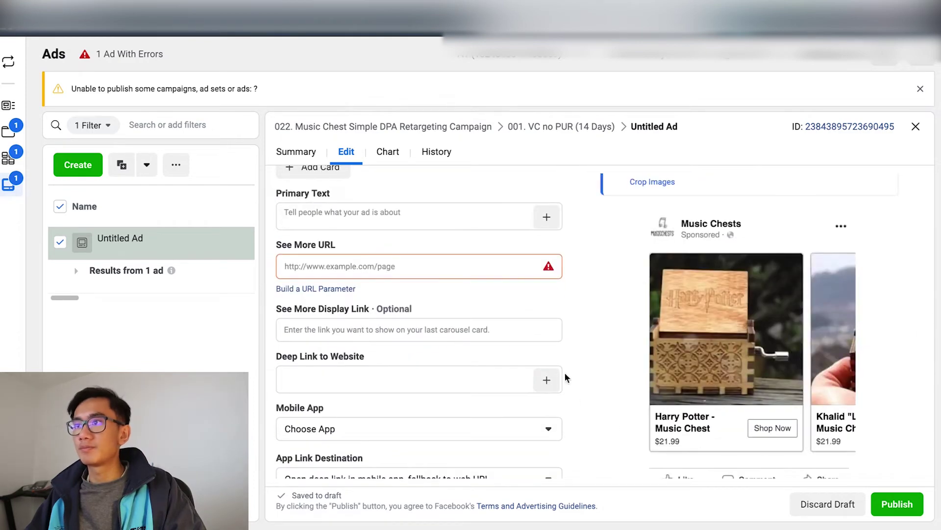
scroll(466, 353, down, 1)
click(495, 311)
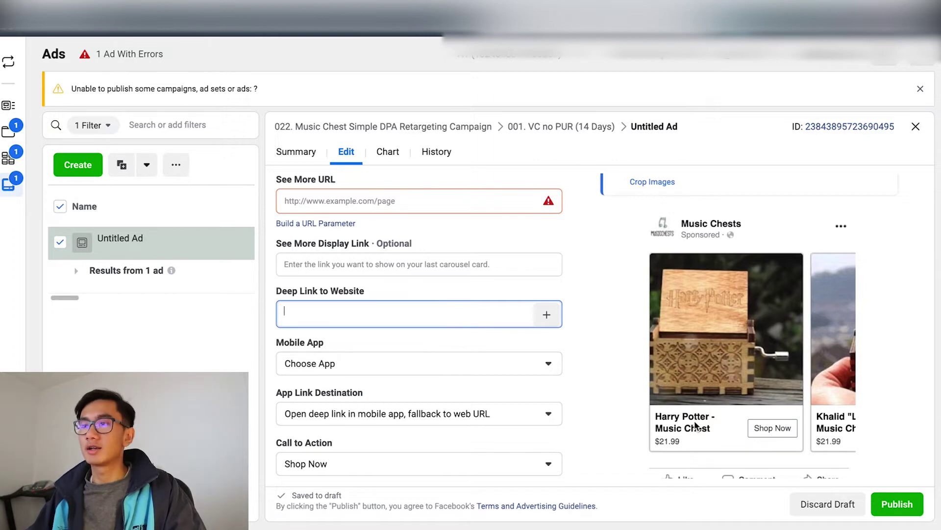
scroll(456, 377, down, 2)
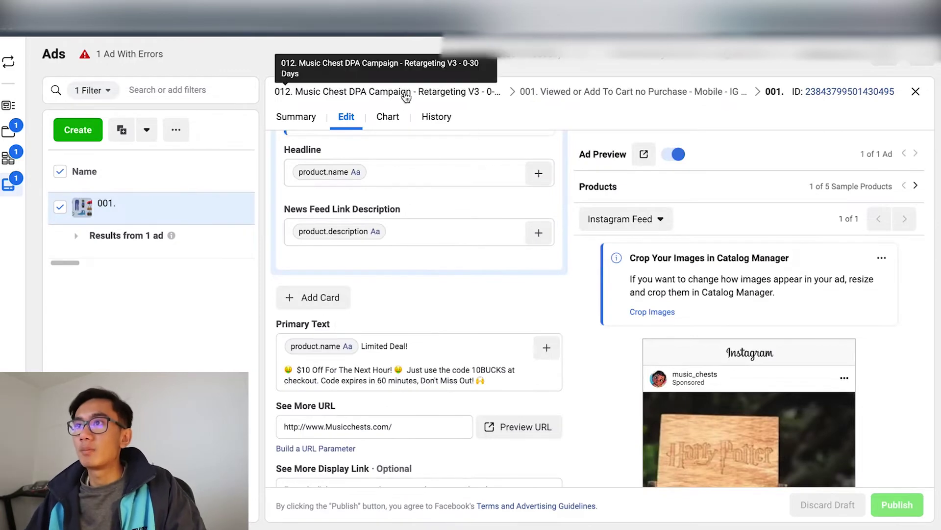
Copy the old ad's 'Limited Deal!' 10BUCKS primary text into the new ad, moving product.name to the start.
scroll(500, 242, down, 2)
drag(508, 269, 210, 222)
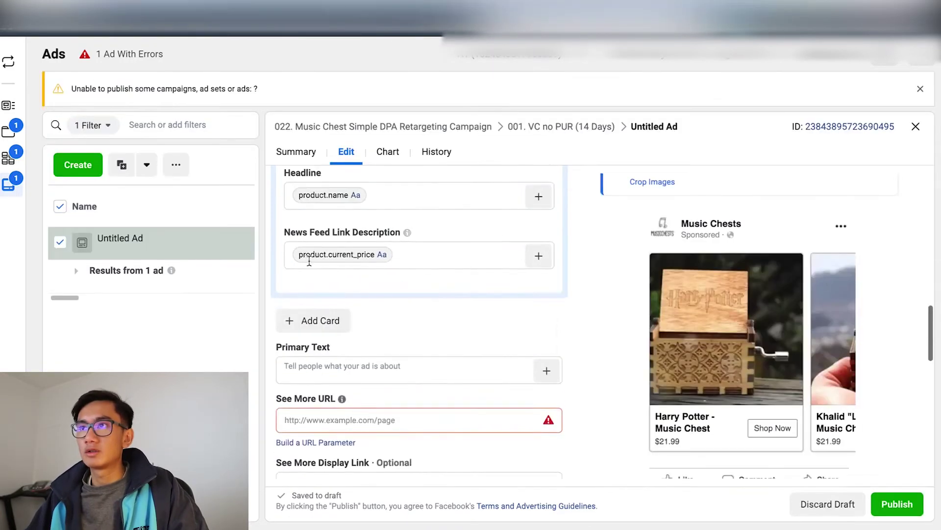
scroll(309, 260, up, 4)
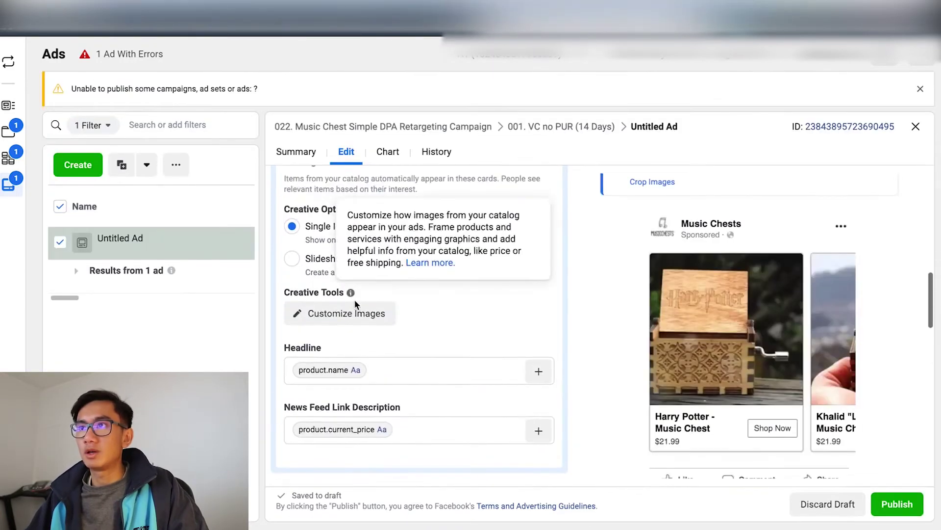
scroll(353, 299, down, 5)
click(357, 287)
text(Limited Deal!  product.name Aa  🤑 $10 Off For The Next Hour! 🤑 Just use the code 10BUCKS at checkout. Code expires in 60 minutes, Don't Miss Out! 🙌)
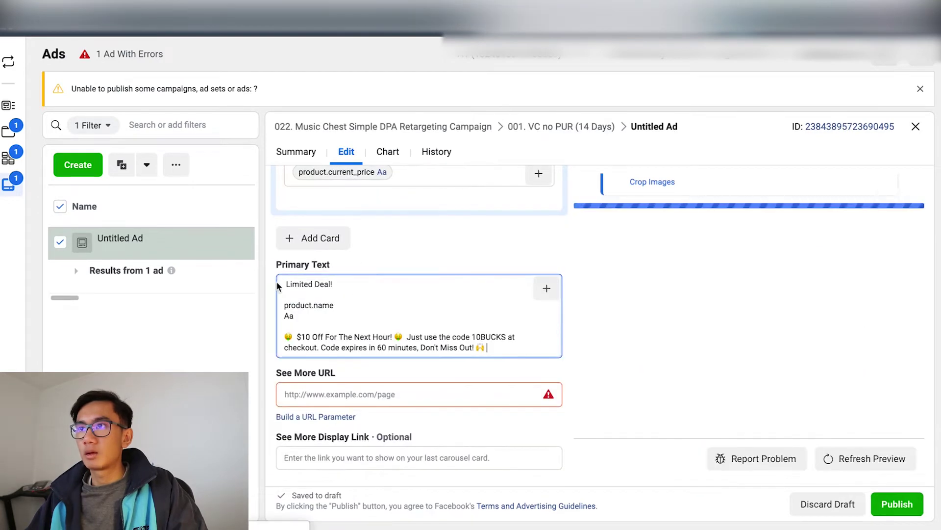
drag(294, 321, 257, 295)
click(814, 336)
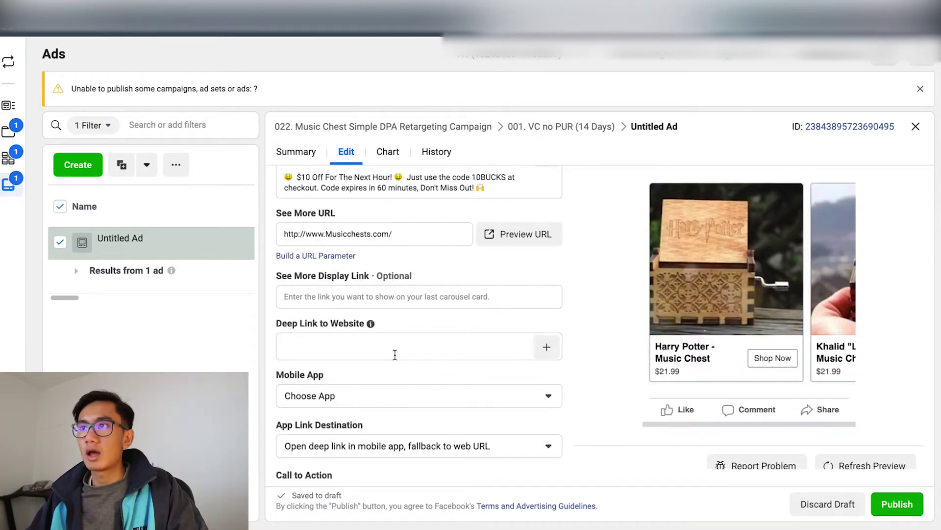
click(395, 354)
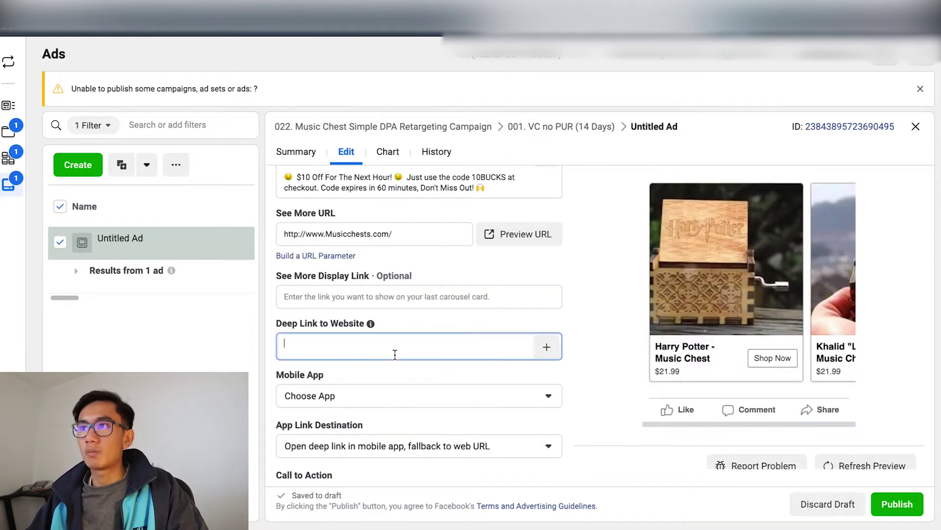
text(https://www.musicchests.com/products/)
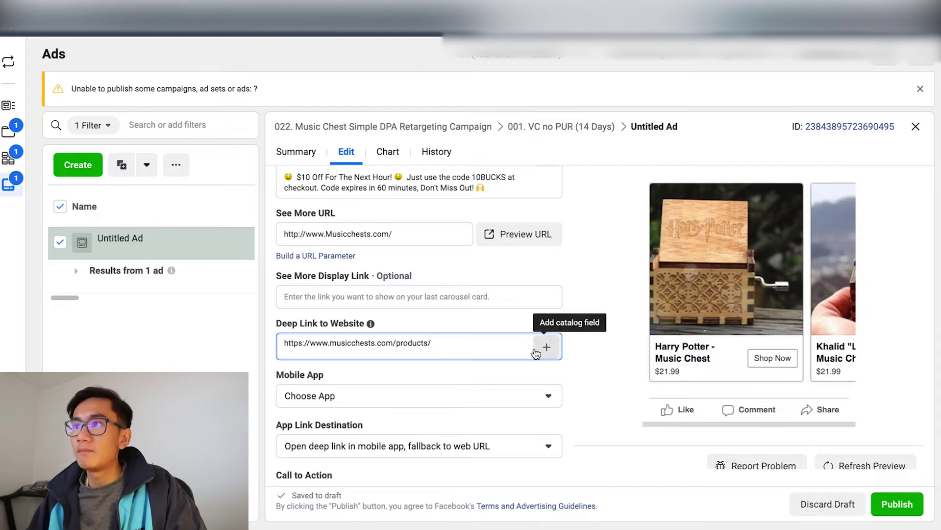
scroll(681, 343, up, 2)
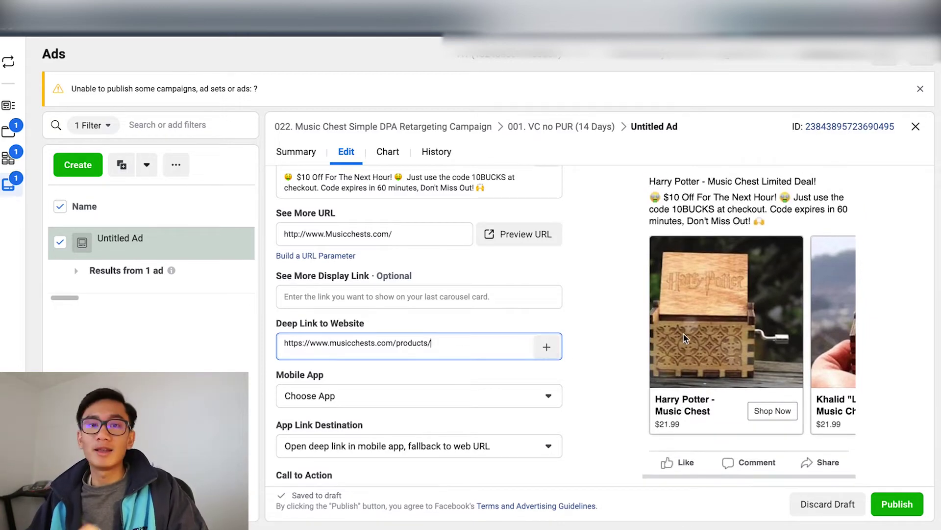
click(547, 347)
click(551, 395)
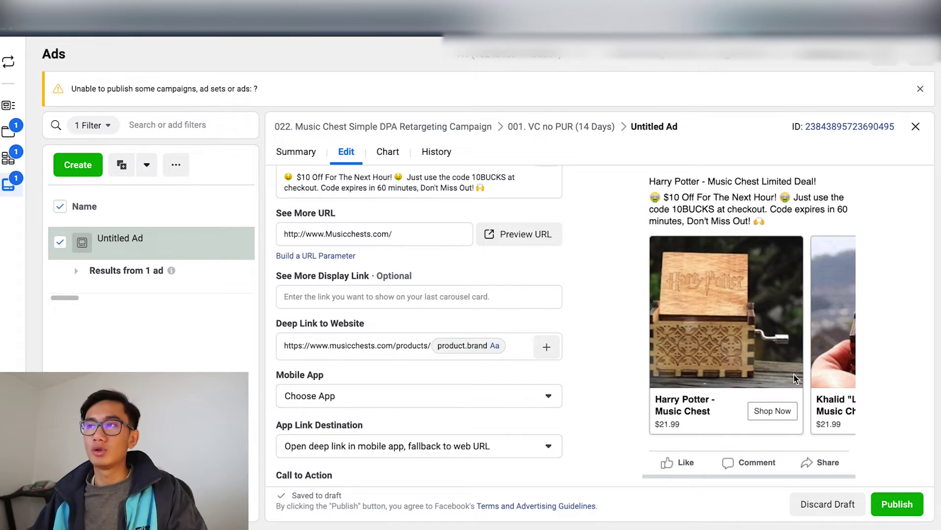
scroll(814, 340, up, 1)
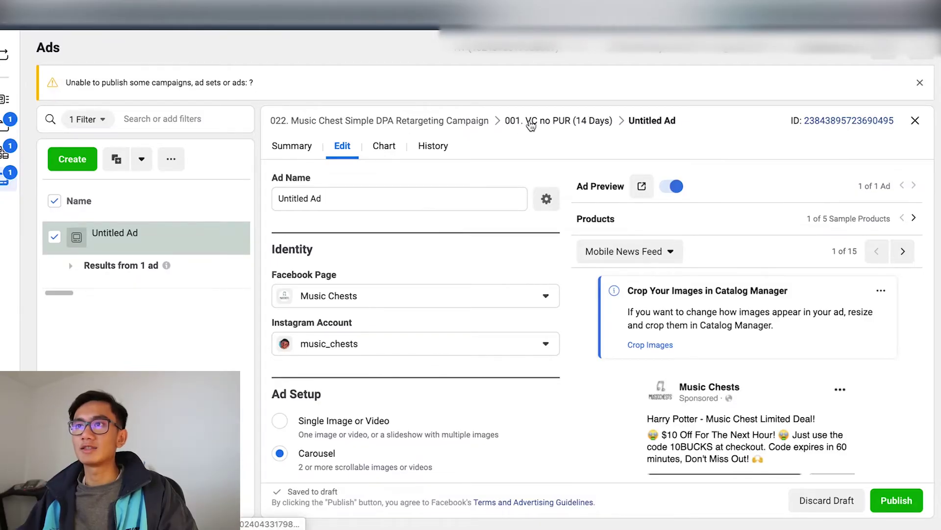
Duplicate the VC no PUR ad set into the existing retargeting campaign.
click(531, 123)
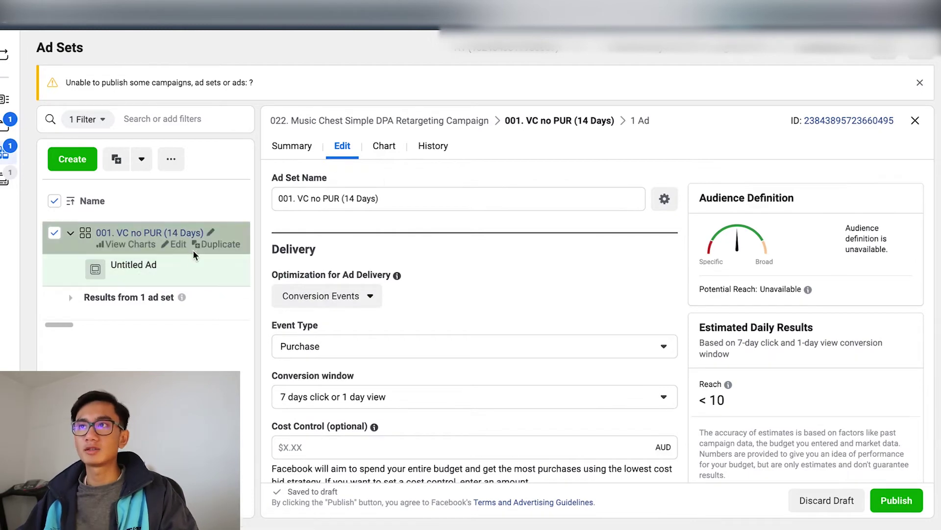
click(213, 244)
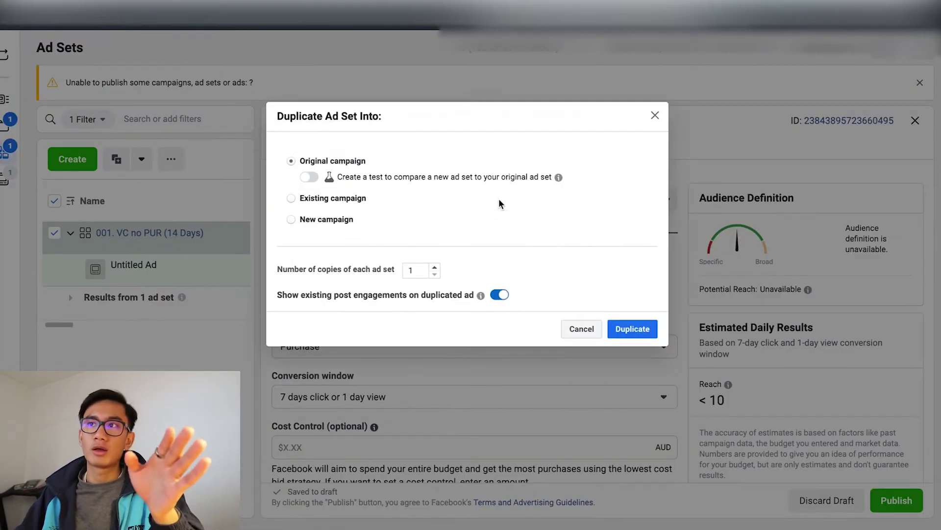
click(350, 199)
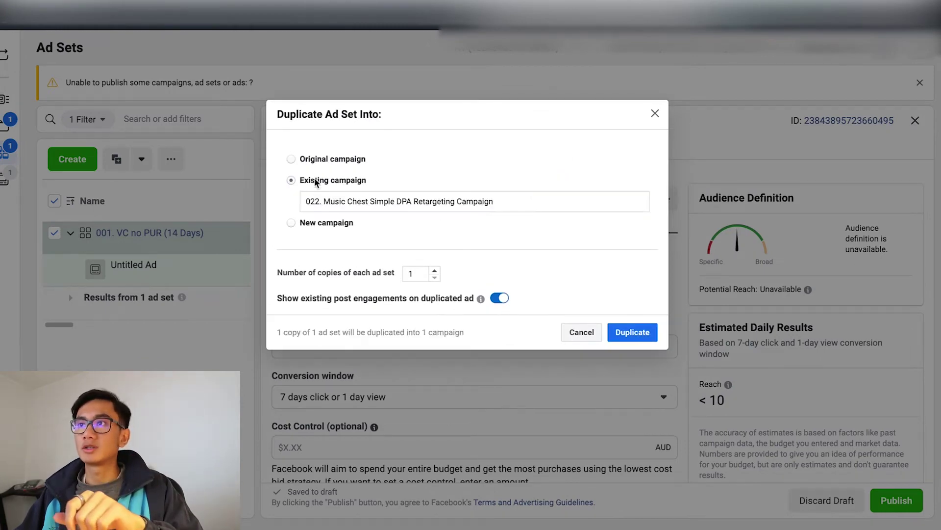
click(633, 333)
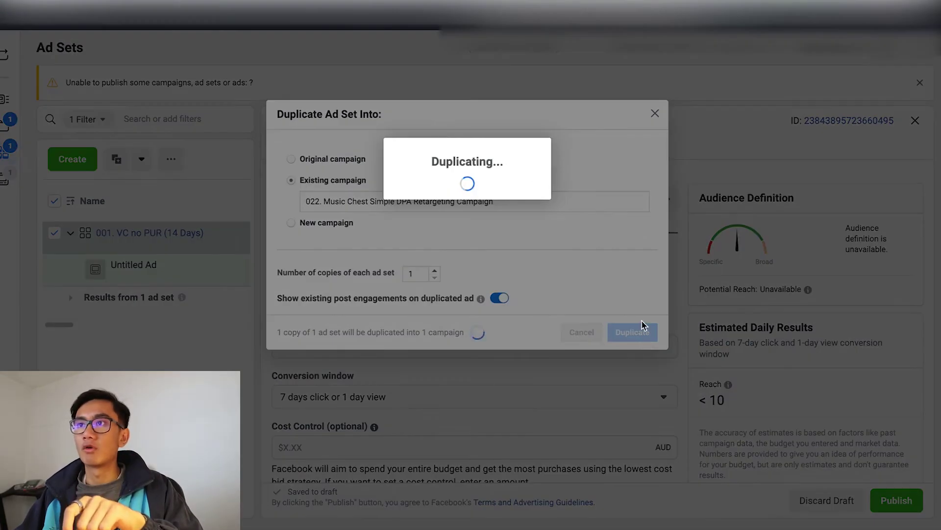
Rename the copied ad set to '002. ATC no PUR (30 Days)'.
scroll(638, 320, down, 5)
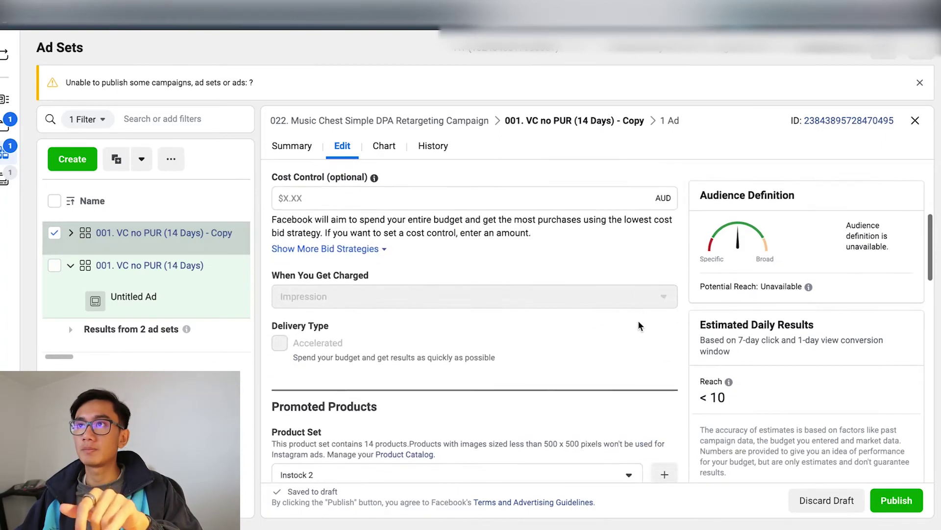
scroll(637, 319, up, 5)
click(361, 198)
key(BackSpace)
key(BackSpace)
key(BackSpace)
key(BackSpace)
key(BackSpace)
key(BackSpace)
key(BackSpace)
click(354, 195)
key(BackSpace)
key(BackSpace)
text(30)
Review the five draft items and publish them.
scroll(467, 333, down, 5)
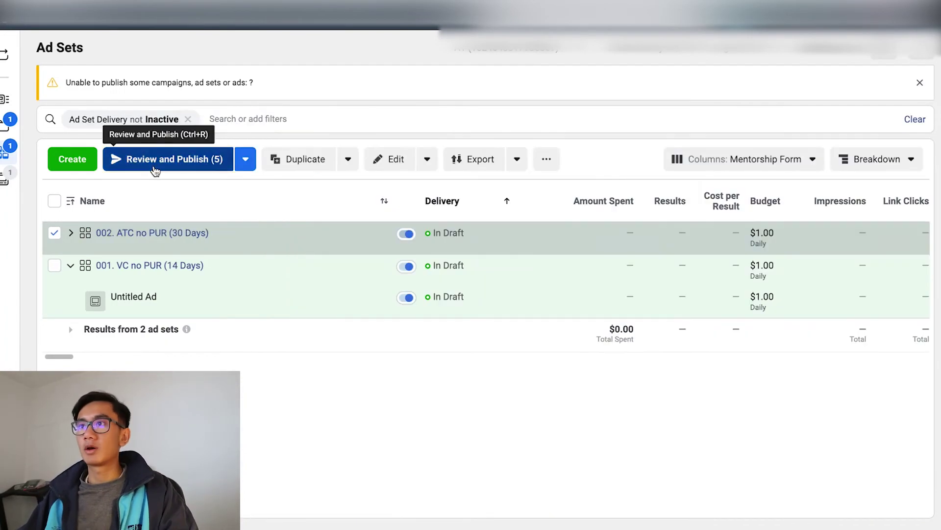
click(166, 159)
click(688, 332)
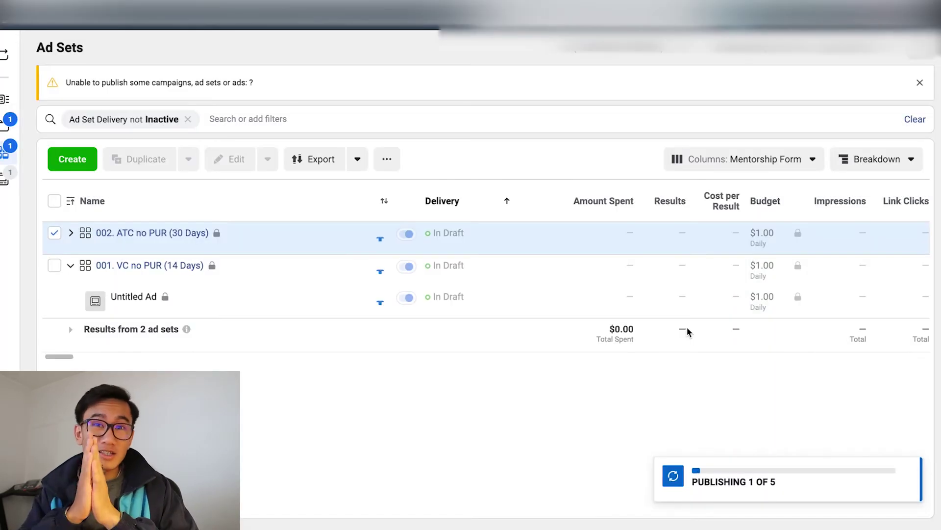